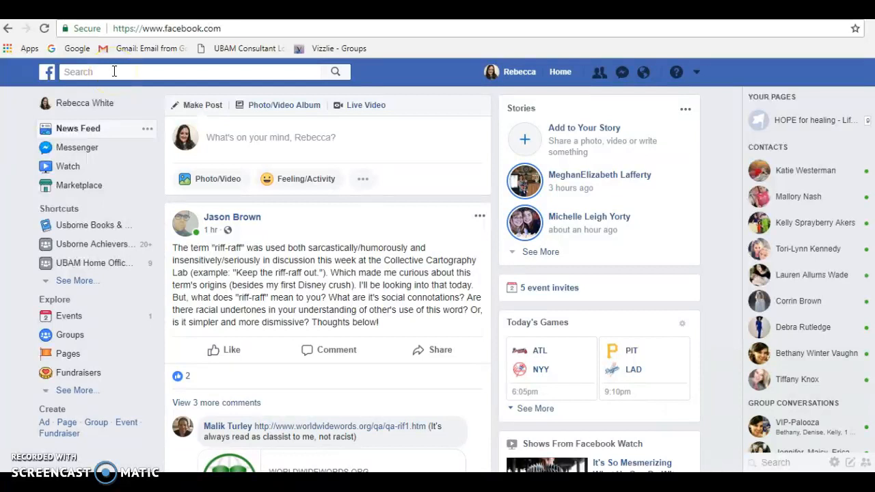
Step: Start creating a new group and name it "Raising Readers with" followed by the owner's first name
{"action": "left_click", "coordinate": [99, 138]}
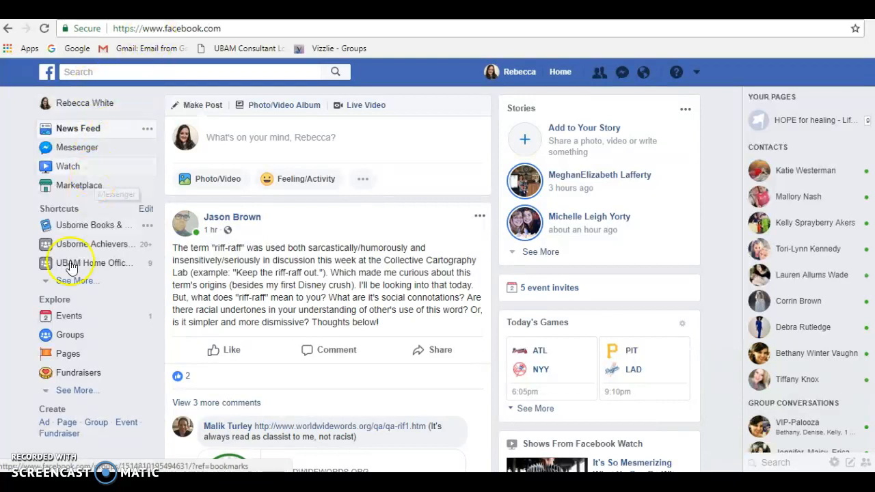
{"action": "left_click", "coordinate": [69, 336]}
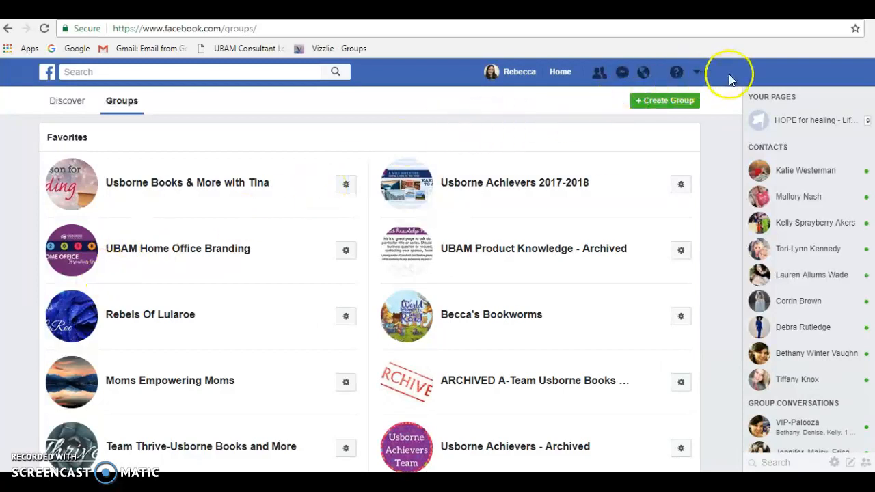
{"action": "left_click", "coordinate": [649, 103]}
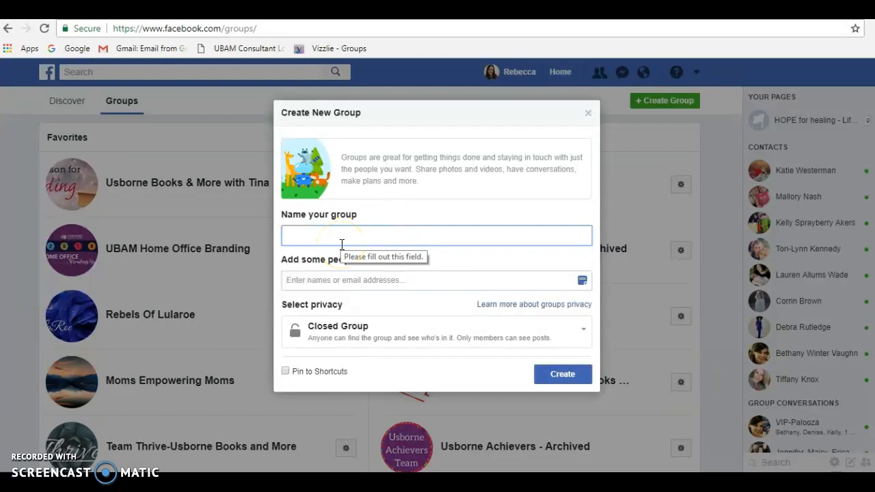
{"action": "type", "text": "Raising Readers with Re"}
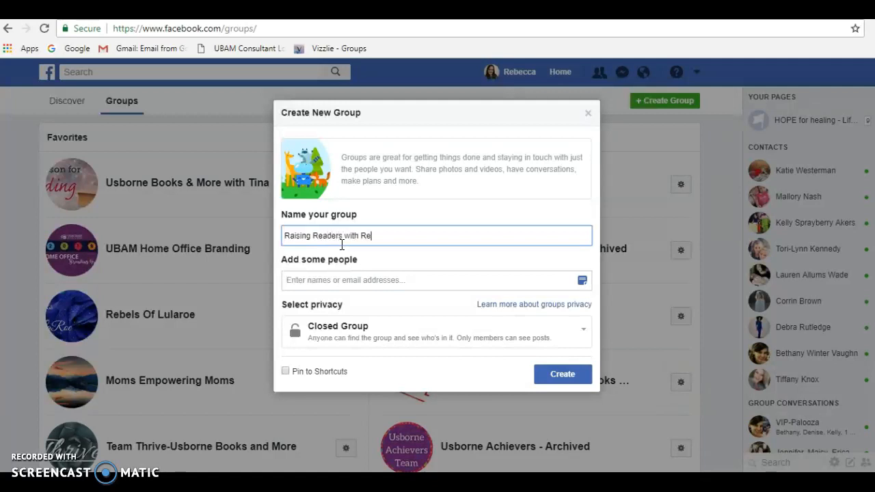
{"action": "type", "text": "ca"}
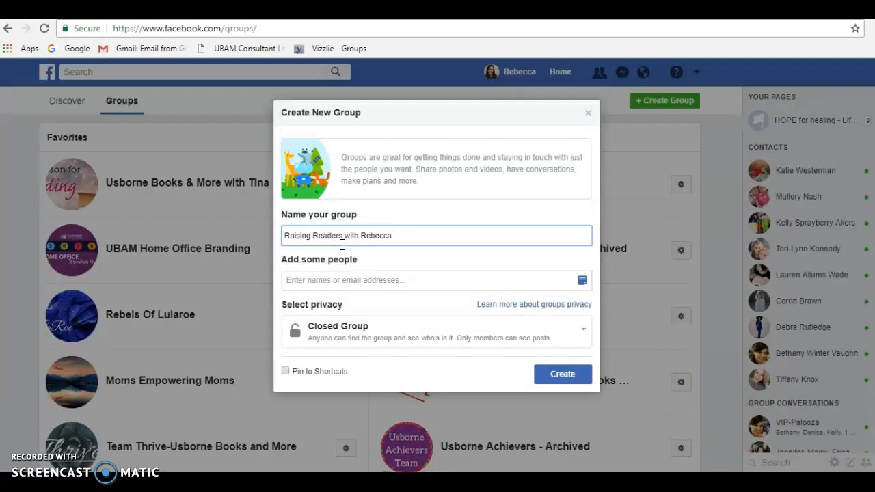
Step: Add one friend as a member of the new group
{"action": "left_click", "coordinate": [358, 279]}
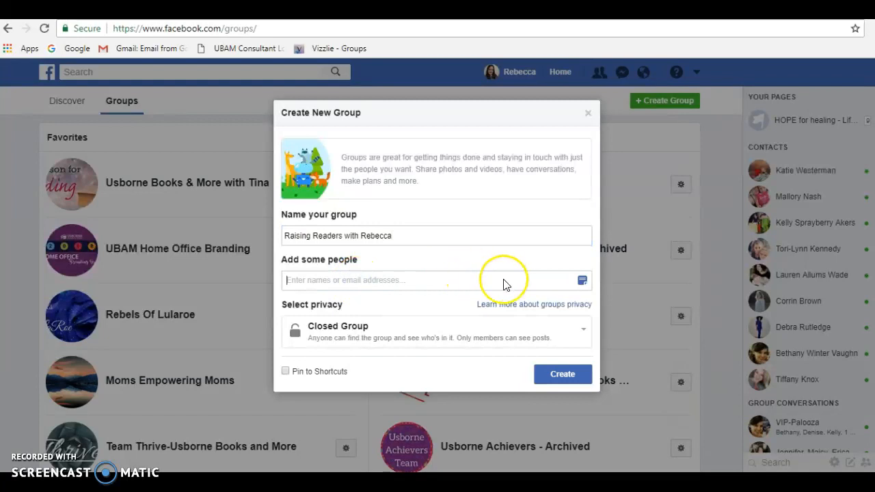
{"action": "type", "text": "kerr"}
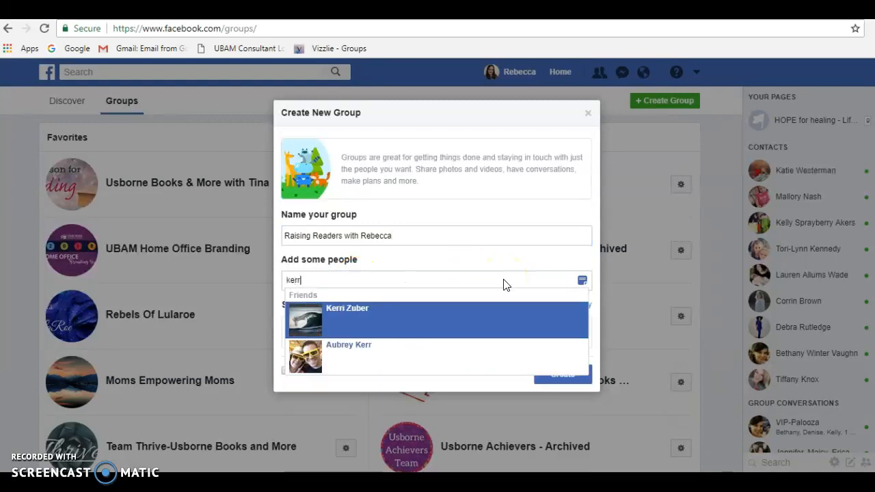
{"action": "left_click", "coordinate": [406, 317]}
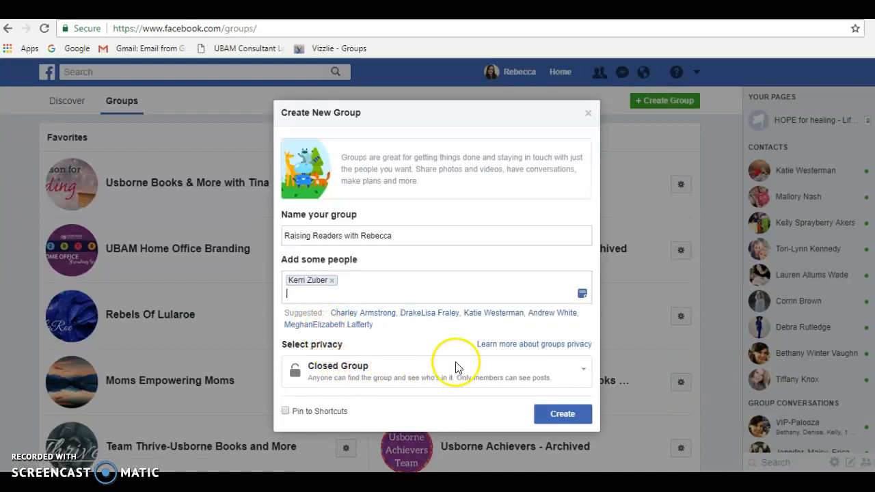
Step: Select Closed Group as the group's privacy and create the group
{"action": "left_click", "coordinate": [584, 375]}
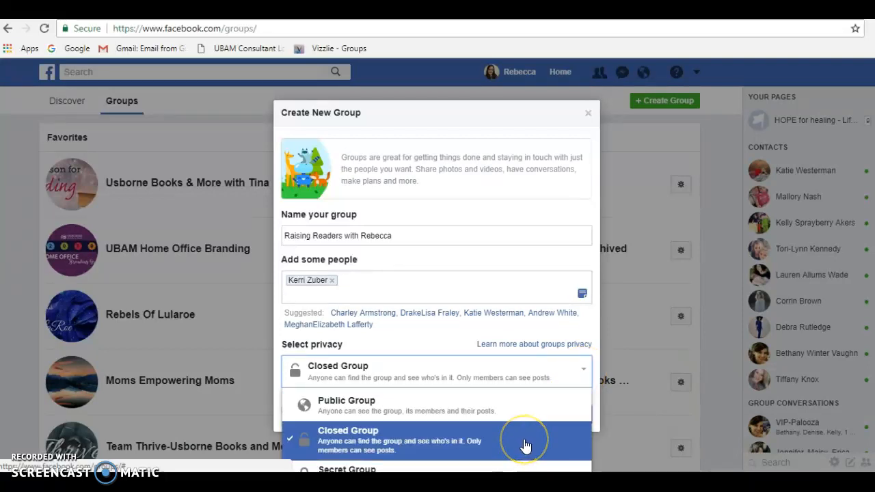
{"action": "left_click", "coordinate": [523, 404]}
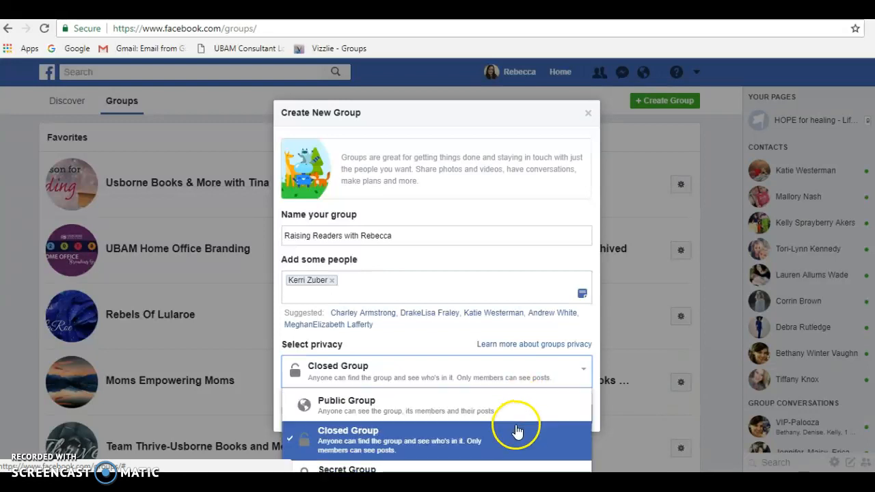
{"action": "left_click", "coordinate": [517, 430]}
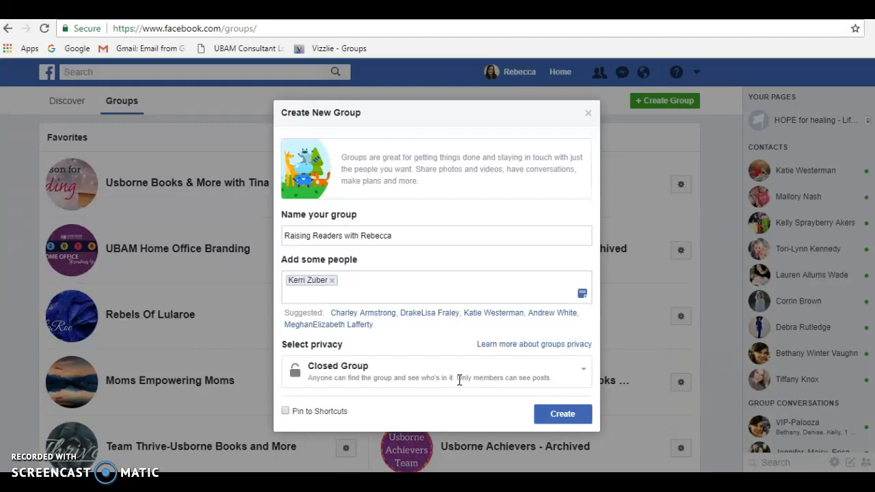
{"action": "left_click", "coordinate": [559, 414]}
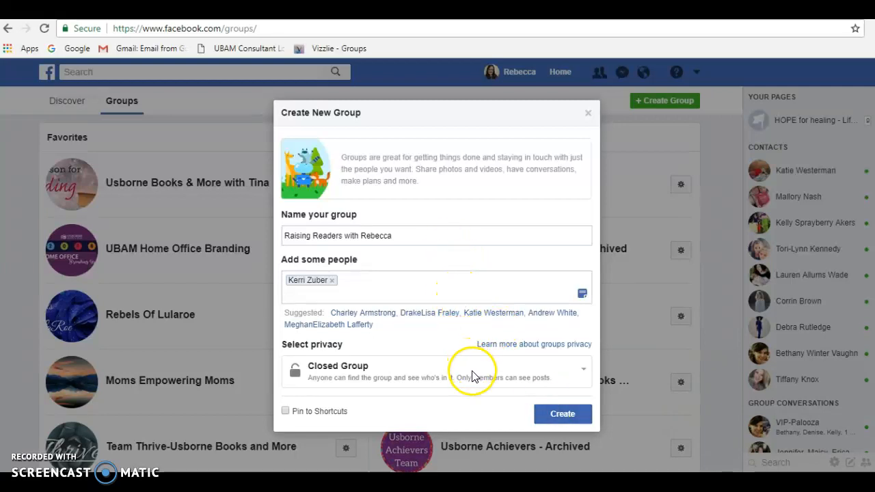
{"action": "left_click", "coordinate": [566, 415]}
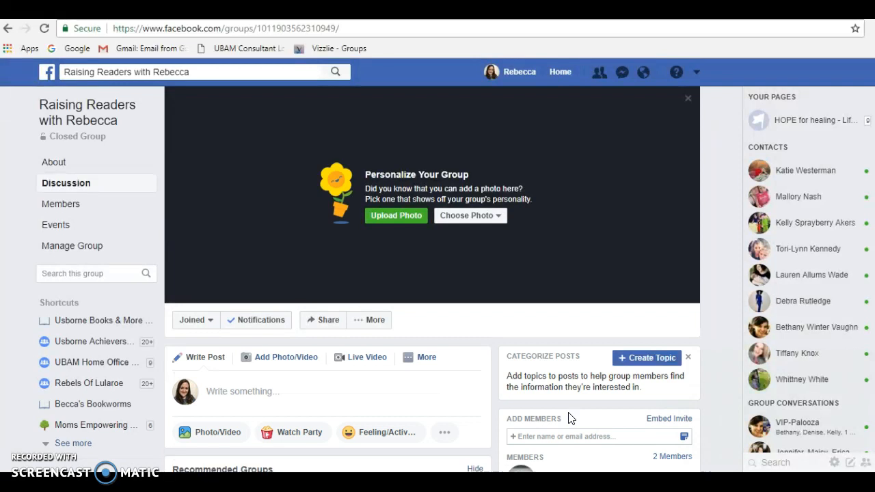
Step: Upload the "cover photo" image from the Pictures folder as the group's cover photo
{"action": "left_click", "coordinate": [362, 320]}
{"action": "left_click", "coordinate": [362, 235]}
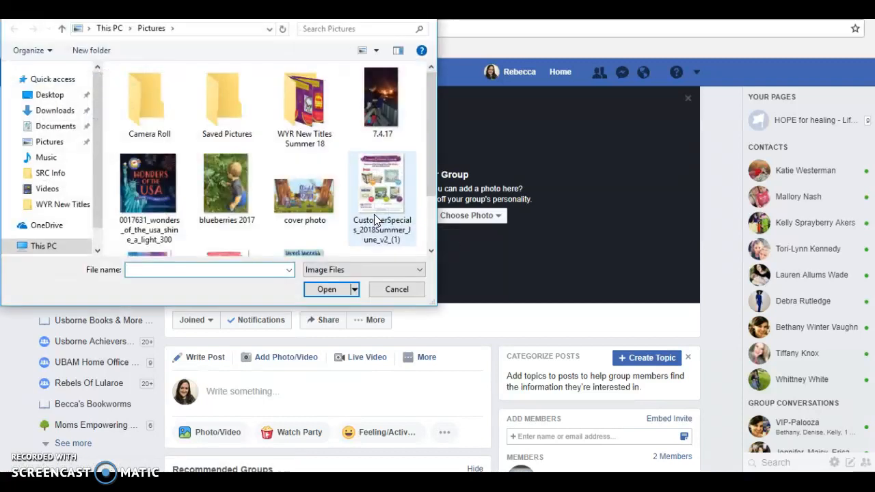
{"action": "left_click", "coordinate": [429, 122]}
{"action": "left_click_drag", "start_coordinate": [429, 122], "coordinate": [430, 195]}
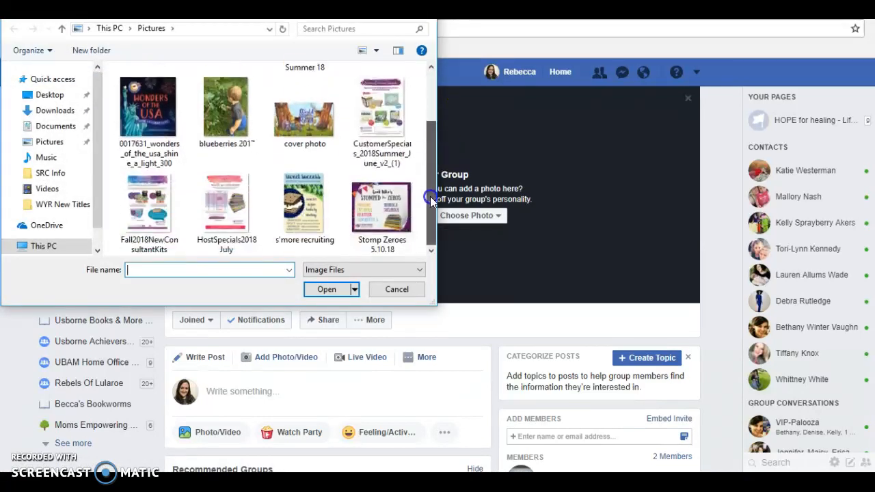
{"action": "left_click", "coordinate": [26, 144]}
{"action": "left_click", "coordinate": [32, 143]}
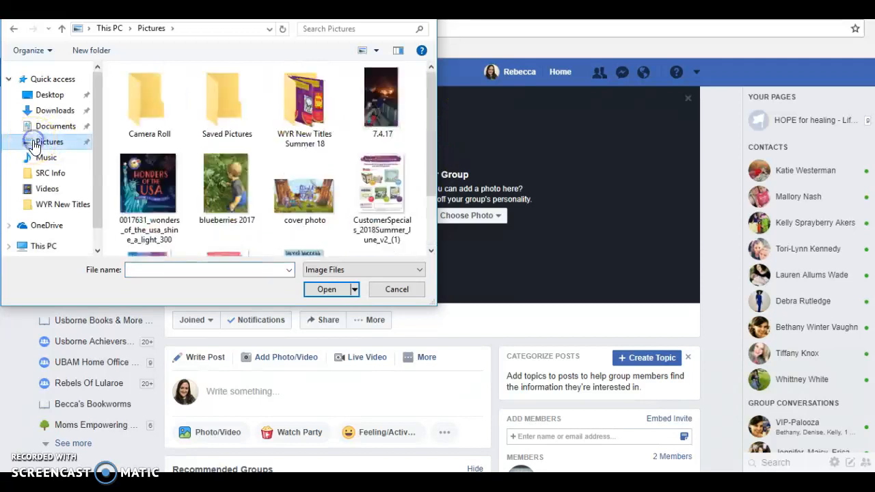
{"action": "mouse_move", "coordinate": [432, 102]}
{"action": "left_mouse_down"}
{"action": "mouse_move", "coordinate": [433, 164]}
{"action": "mouse_move", "coordinate": [430, 118]}
{"action": "left_mouse_up"}
{"action": "double_click", "coordinate": [301, 180]}
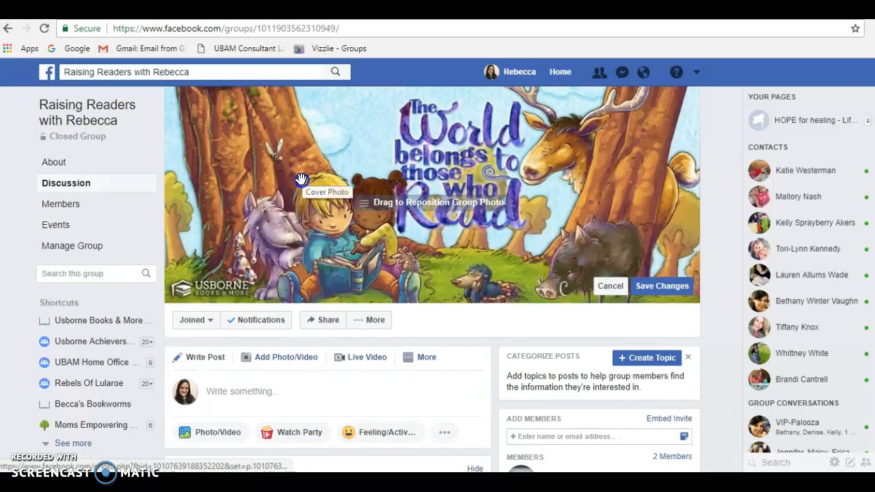
Step: Position the group's cover photo so the whole logo at its lower edge shows, and save the changes
{"action": "left_click_drag", "start_coordinate": [425, 239], "coordinate": [427, 249]}
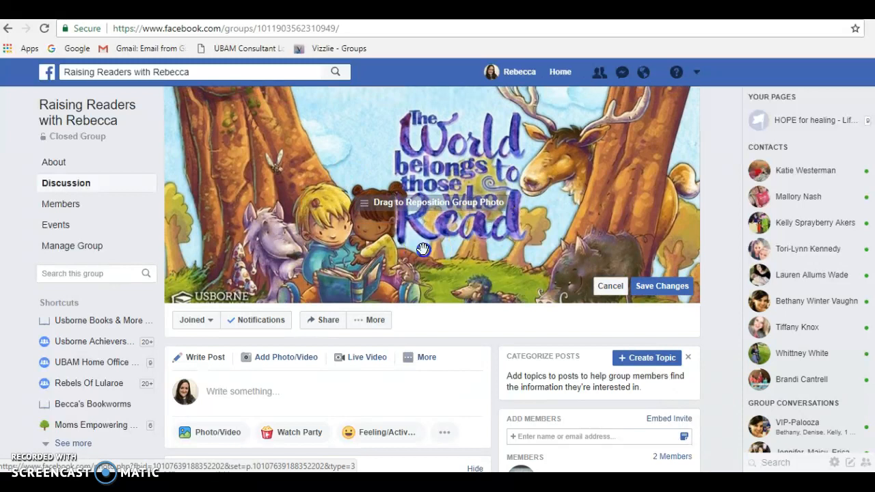
{"action": "left_click_drag", "start_coordinate": [374, 196], "coordinate": [456, 157]}
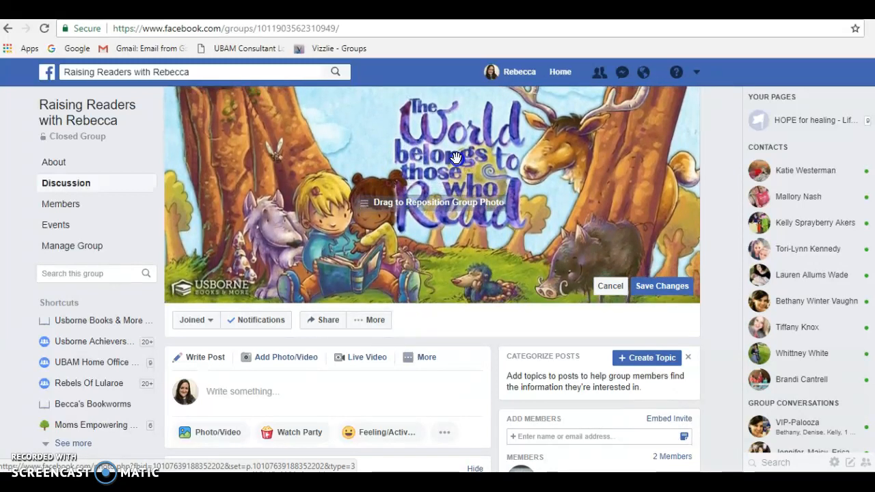
{"action": "left_click", "coordinate": [664, 288]}
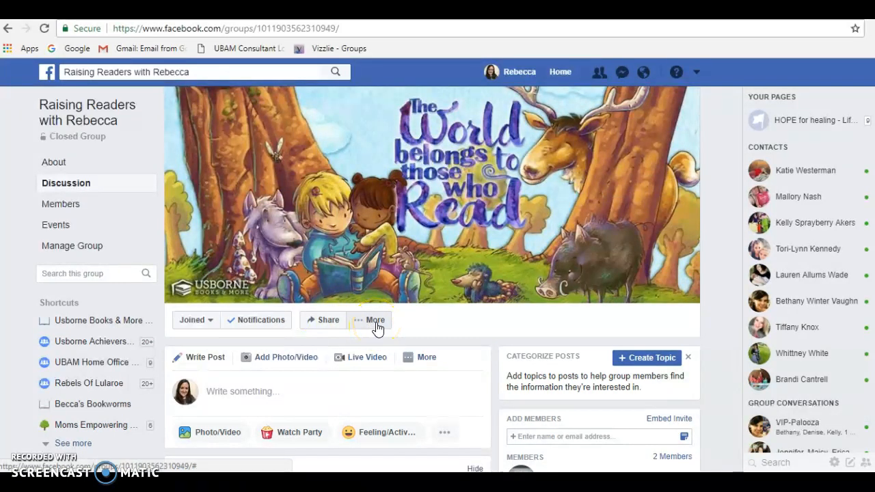
Step: Open the group's settings for editing and enter the description "This is my VIP group for all lovers of Usborne Books and More."
{"action": "left_click", "coordinate": [377, 328]}
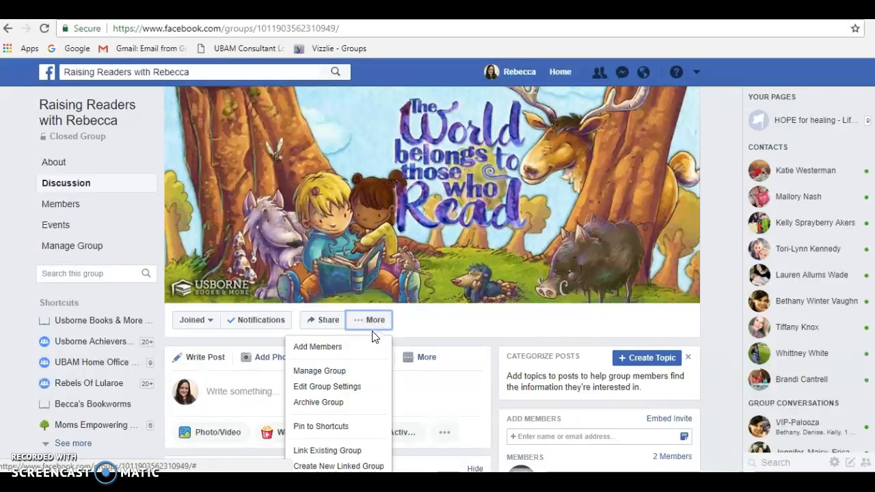
{"action": "left_click", "coordinate": [342, 395]}
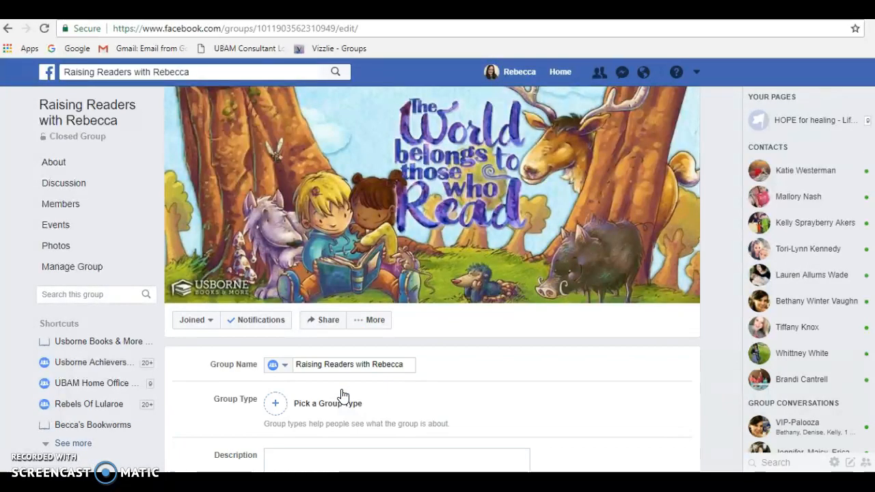
{"action": "scroll", "coordinate": [342, 396], "scroll_direction": "down", "scroll_amount": 3}
{"action": "scroll", "coordinate": [342, 395], "scroll_direction": "down", "scroll_amount": 1}
{"action": "left_click", "coordinate": [326, 230]}
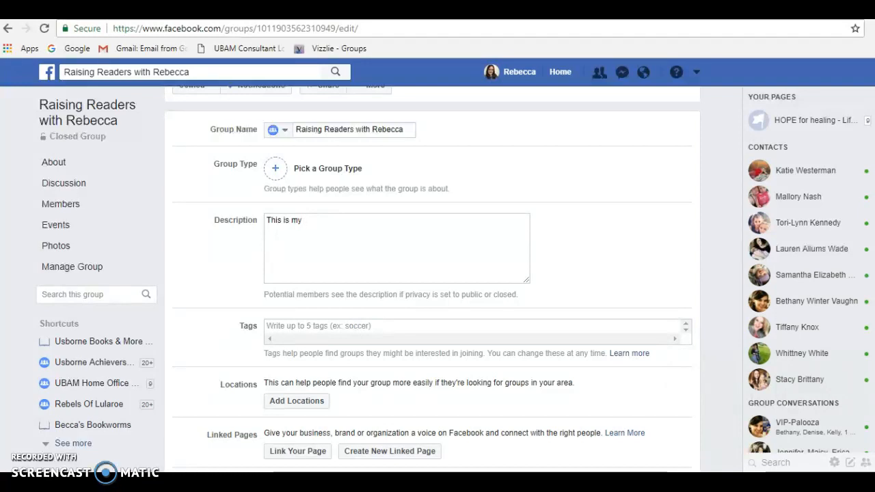
{"action": "type", "text": "group for al"}
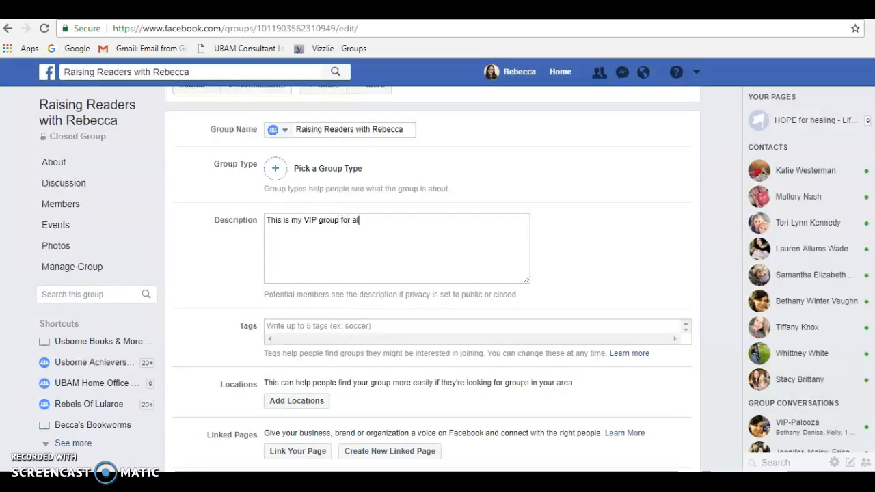
{"action": "type", "text": "l lovers of Usborne Books and More."}
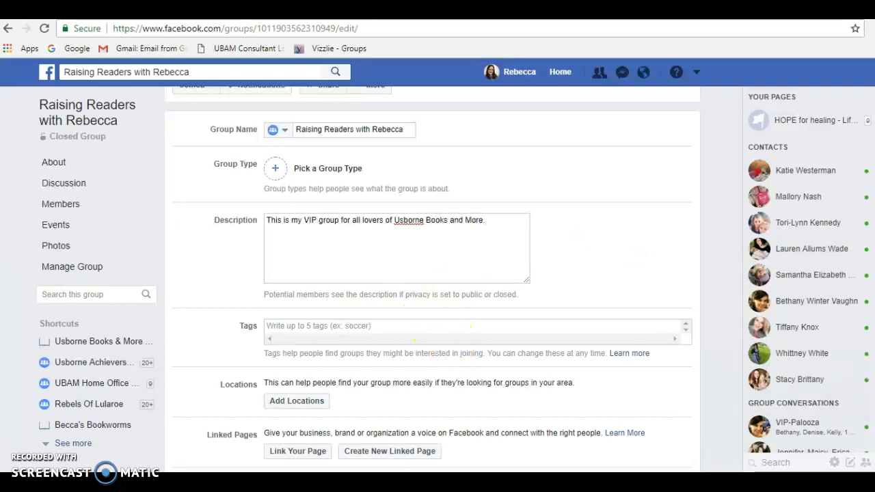
Step: Set the group's location to Madison, Alabama and save it
{"action": "scroll", "coordinate": [436, 280], "scroll_direction": "down", "scroll_amount": 3}
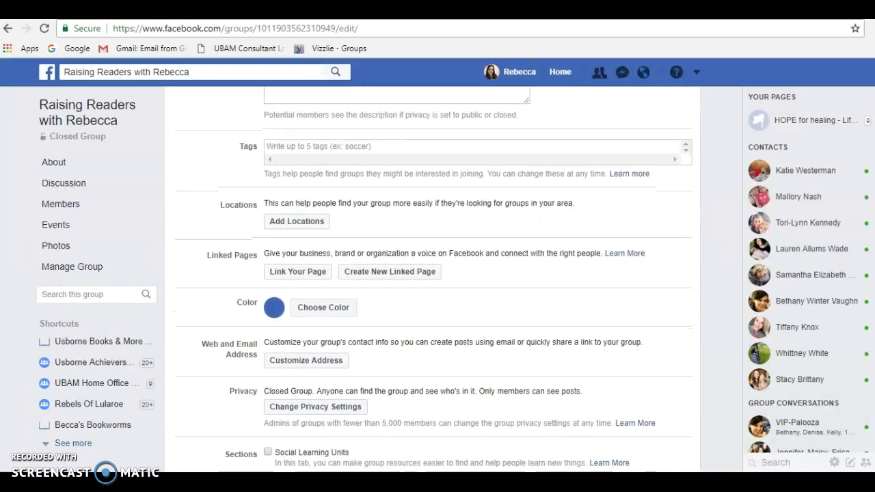
{"action": "left_click", "coordinate": [299, 203]}
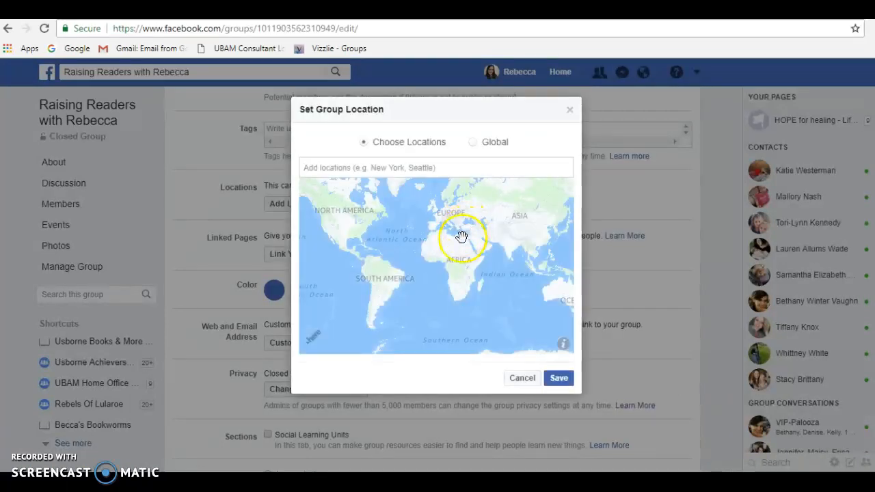
{"action": "left_click", "coordinate": [413, 169]}
{"action": "type", "text": "Madi"}
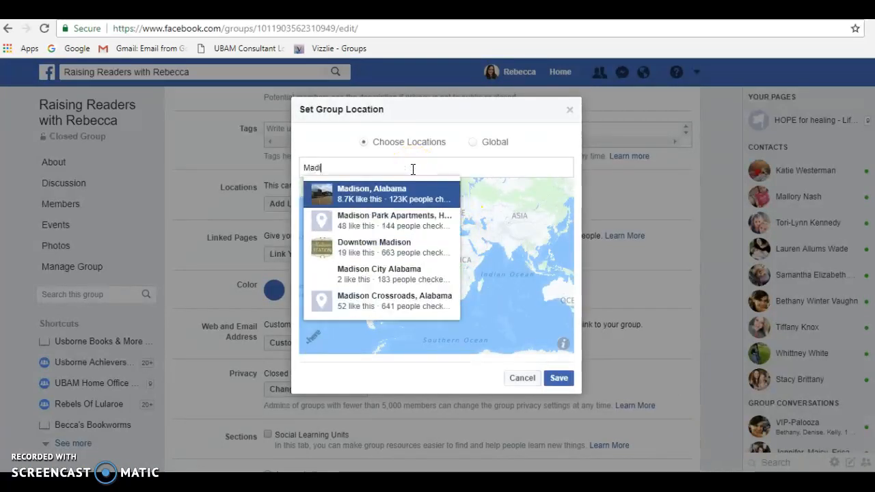
{"action": "left_click", "coordinate": [403, 183]}
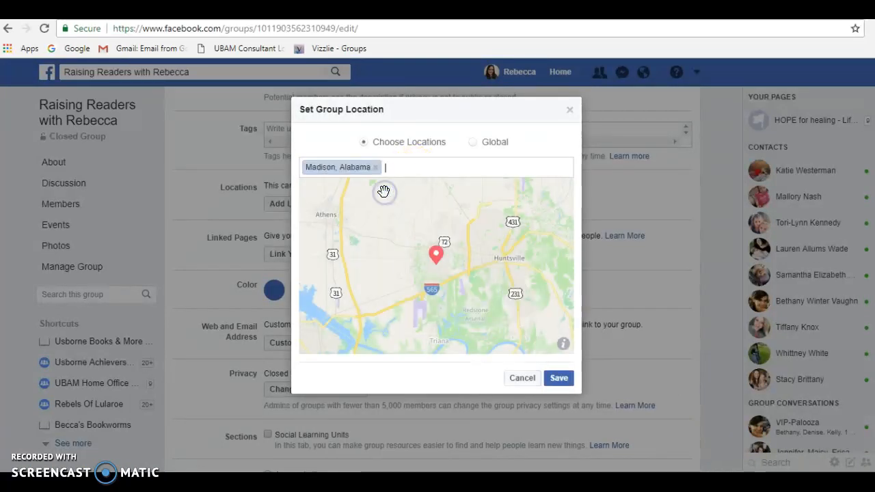
{"action": "left_click", "coordinate": [559, 377]}
{"action": "right_click", "coordinate": [559, 378]}
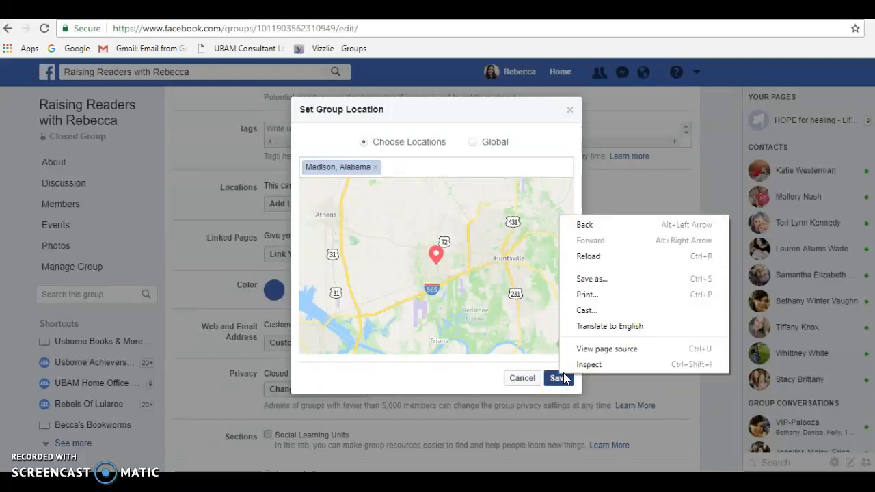
{"action": "left_click", "coordinate": [556, 380]}
{"action": "left_click", "coordinate": [556, 380]}
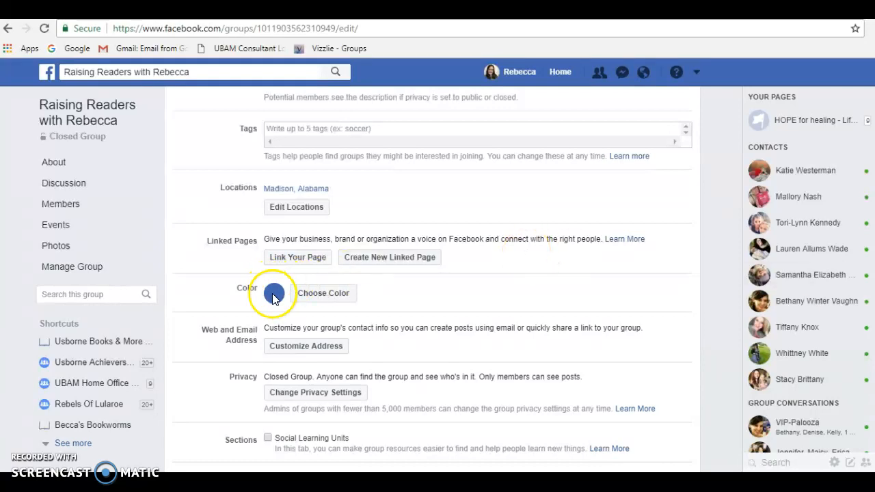
Step: Change the group's color to dark purple and apply it
{"action": "left_click", "coordinate": [307, 294]}
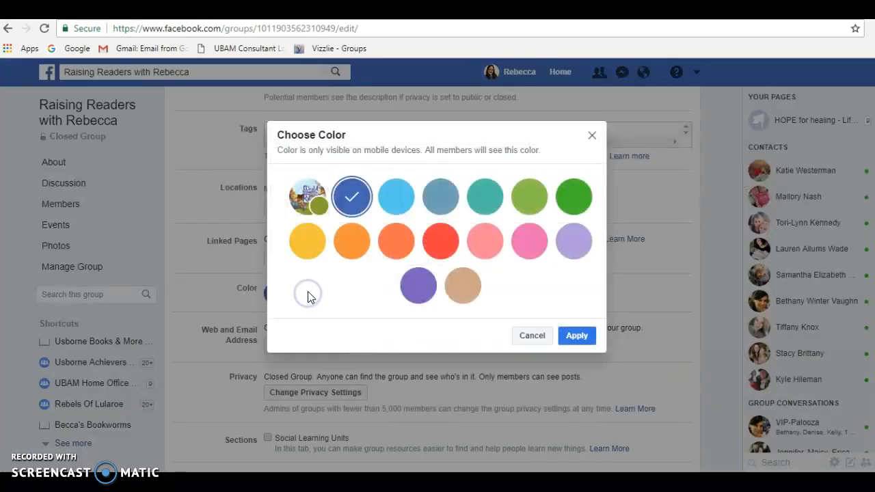
{"action": "left_click", "coordinate": [418, 287]}
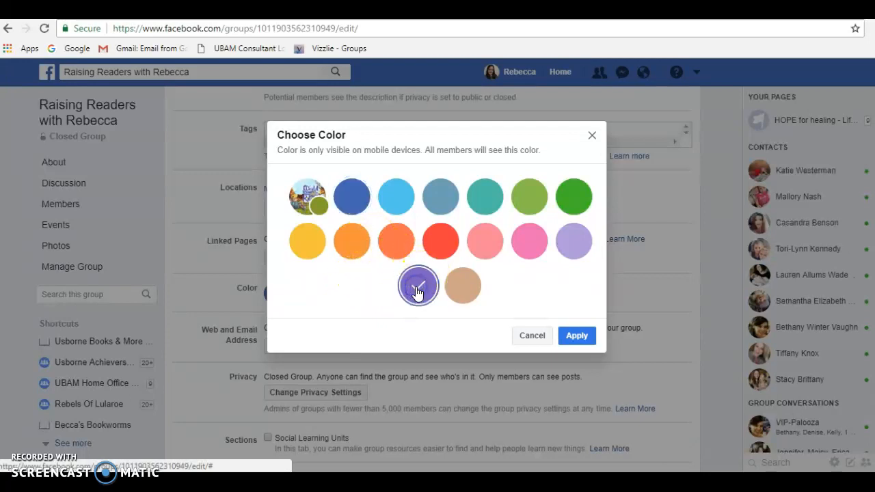
{"action": "left_click", "coordinate": [585, 338]}
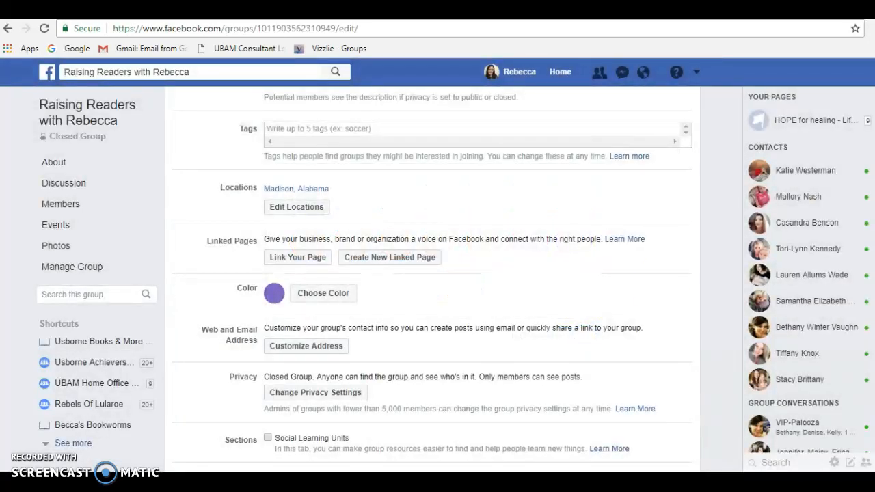
{"action": "scroll", "coordinate": [437, 273], "scroll_direction": "down", "scroll_amount": 3}
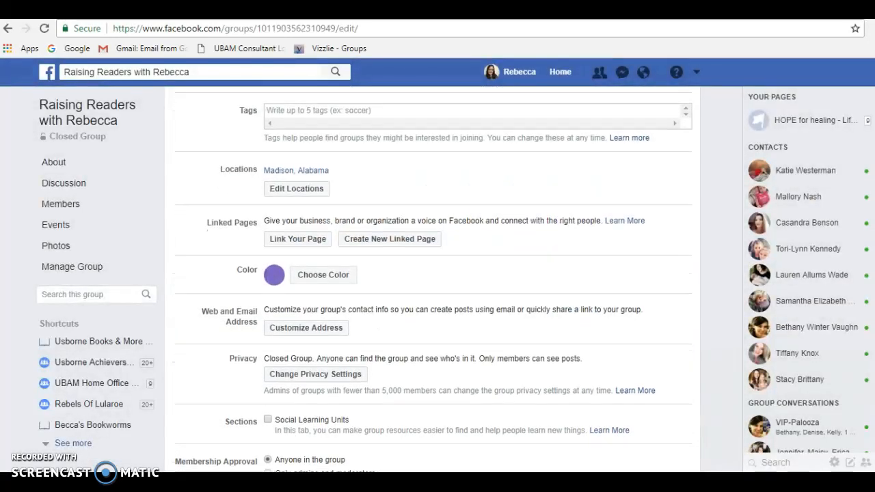
Step: Customize the group's web and email address, using the group's name written without spaces as the alias
{"action": "scroll", "coordinate": [437, 273], "scroll_direction": "down", "scroll_amount": 1}
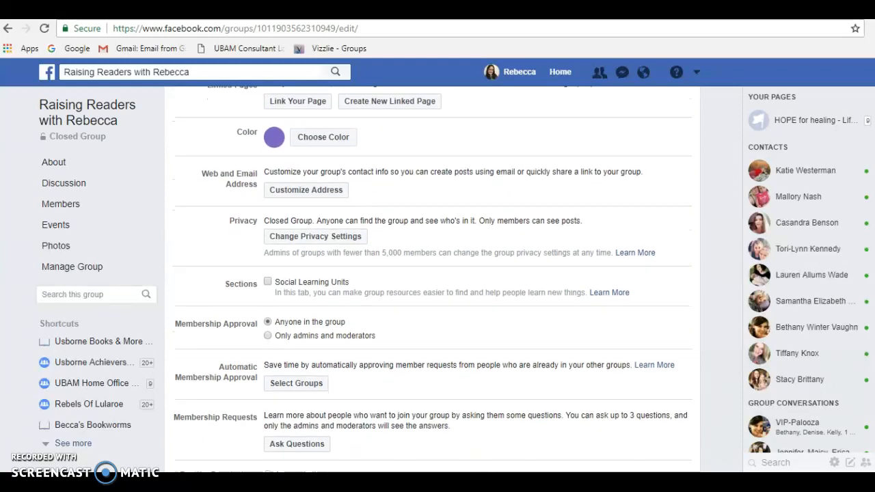
{"action": "scroll", "coordinate": [438, 273], "scroll_direction": "down", "scroll_amount": 1}
{"action": "scroll", "coordinate": [438, 274], "scroll_direction": "down", "scroll_amount": 1}
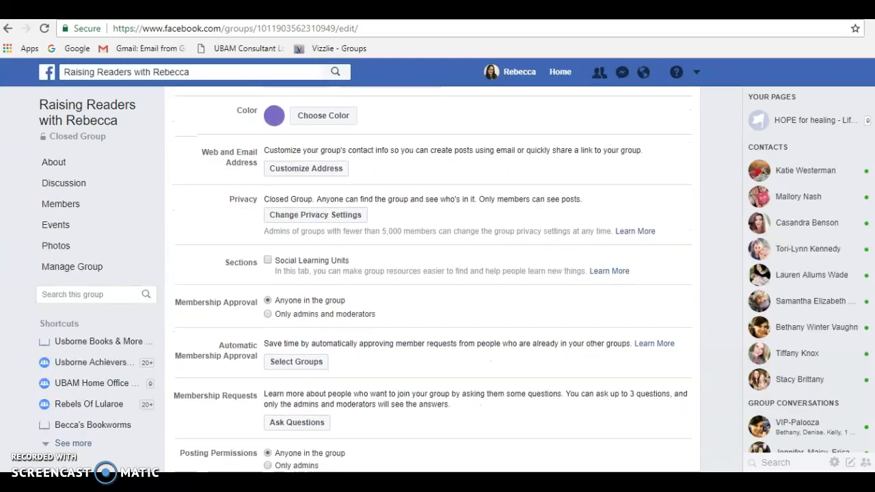
{"action": "left_click", "coordinate": [304, 170]}
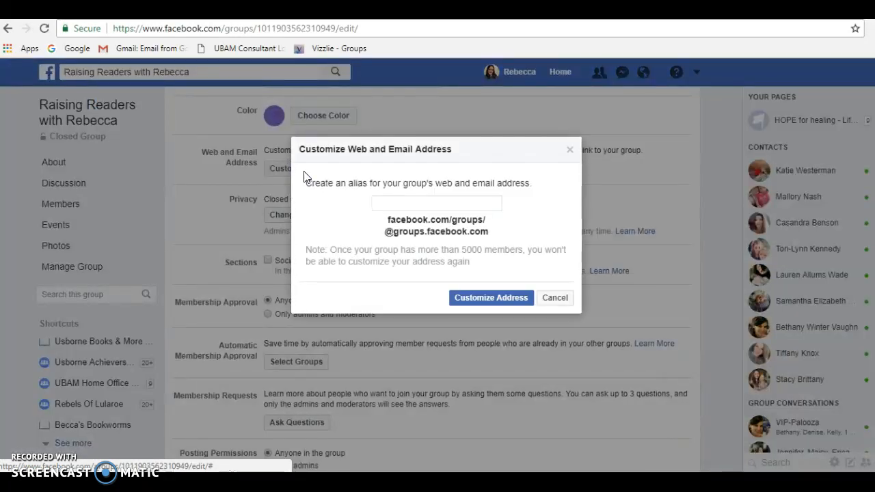
{"action": "left_click", "coordinate": [433, 203]}
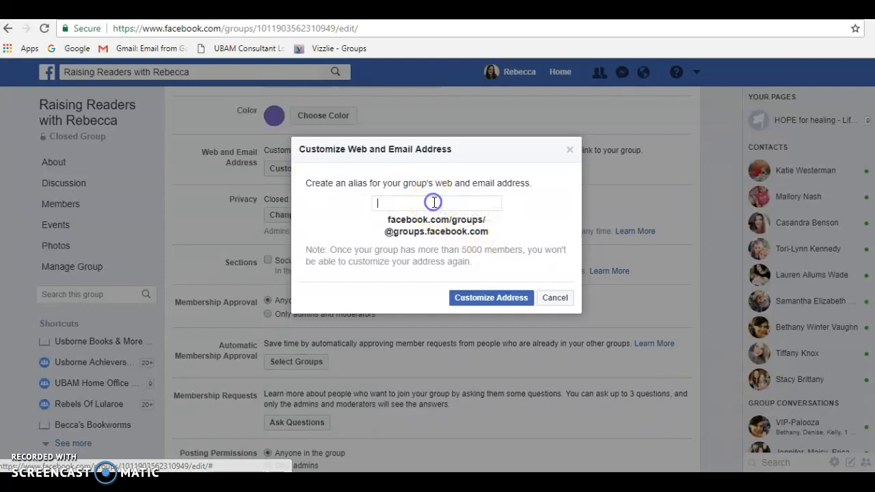
{"action": "type", "text": "RaisingReaderswithRebecca"}
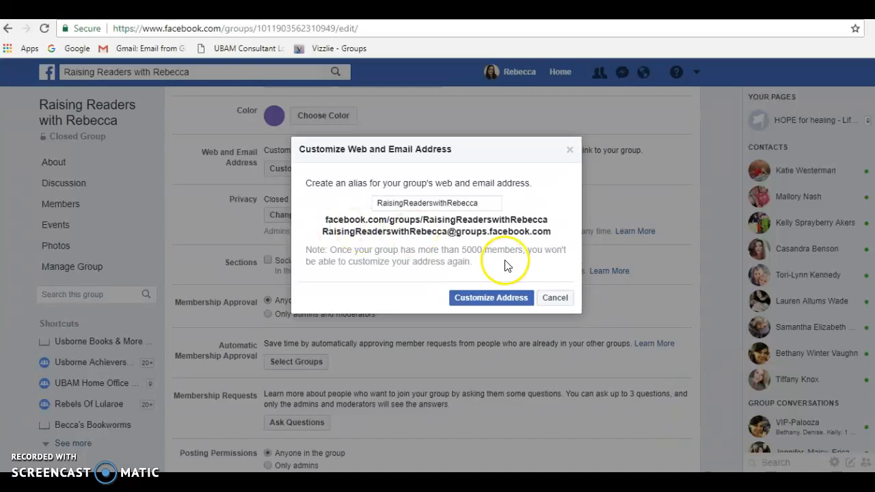
{"action": "left_click", "coordinate": [507, 301]}
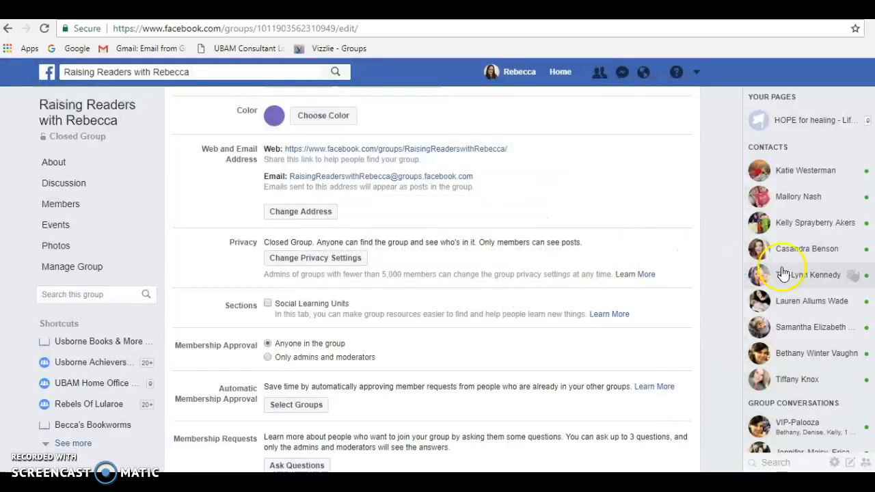
Step: Add the membership request question "What is your favorite Usborne book?", save it, and accept member approval by only admins and moderators
{"action": "scroll", "coordinate": [432, 280], "scroll_direction": "down", "scroll_amount": 3}
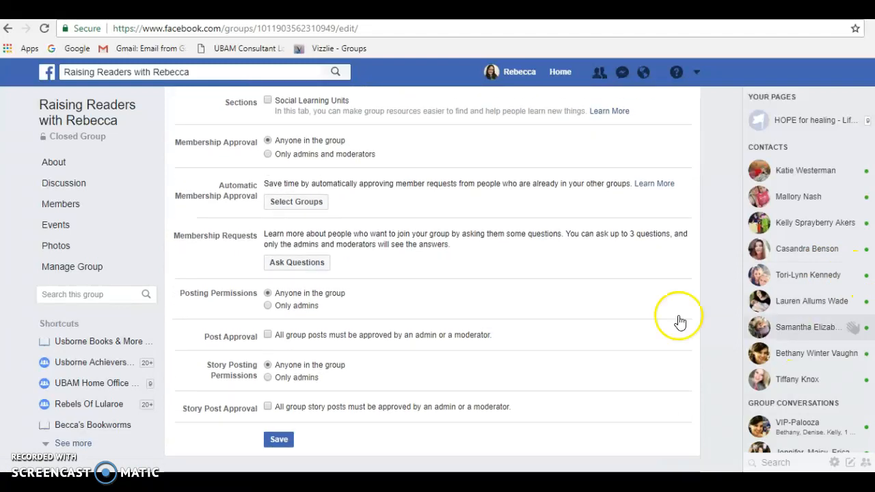
{"action": "left_click", "coordinate": [286, 264]}
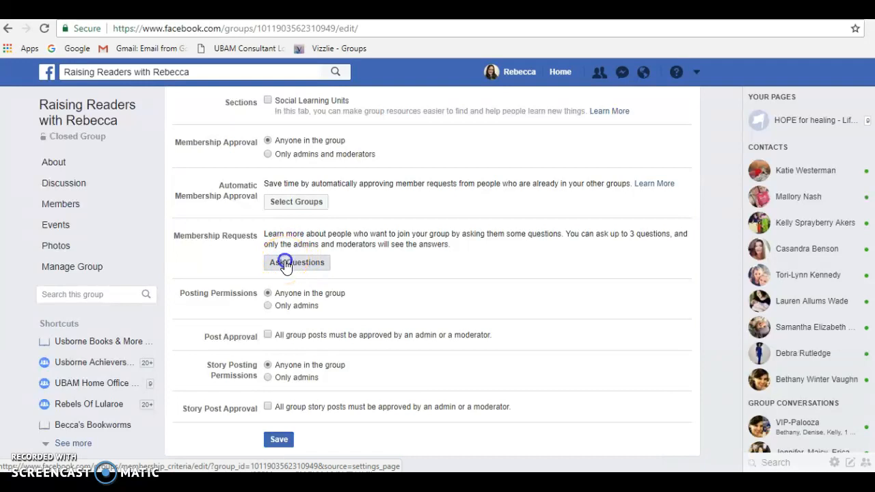
{"action": "left_click", "coordinate": [360, 228]}
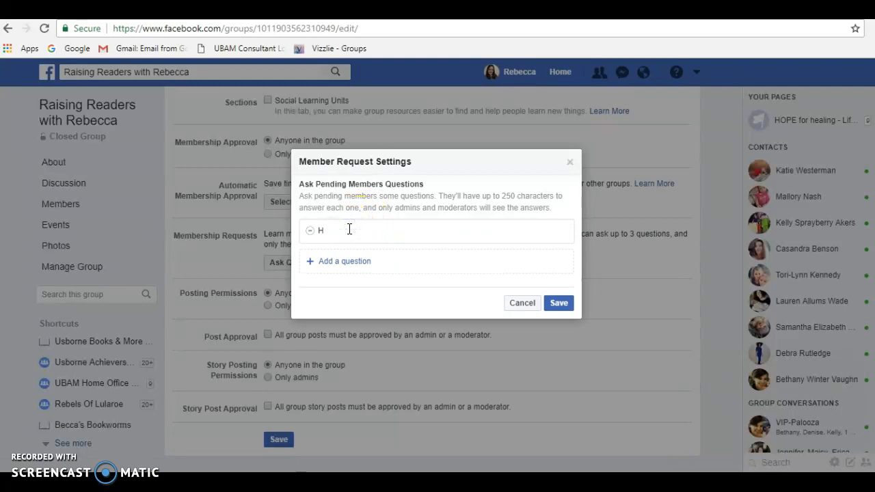
{"action": "type", "text": "How do you"}
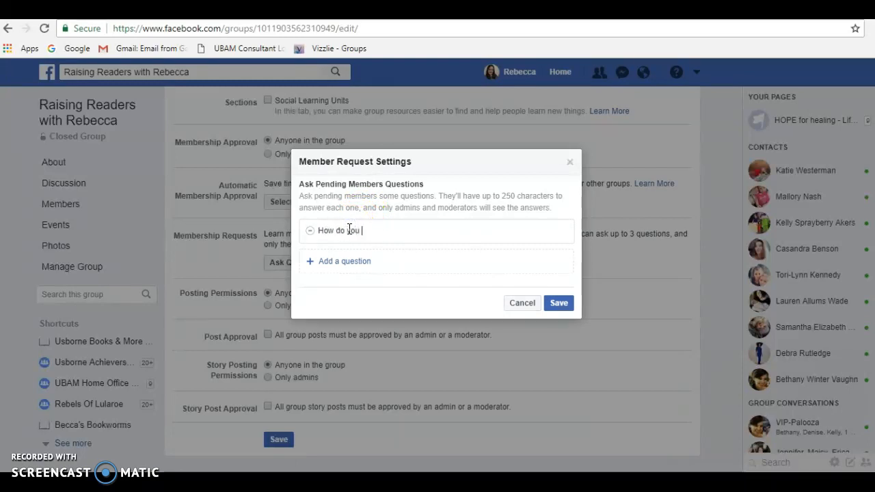
{"action": "type", "text": " kno"}
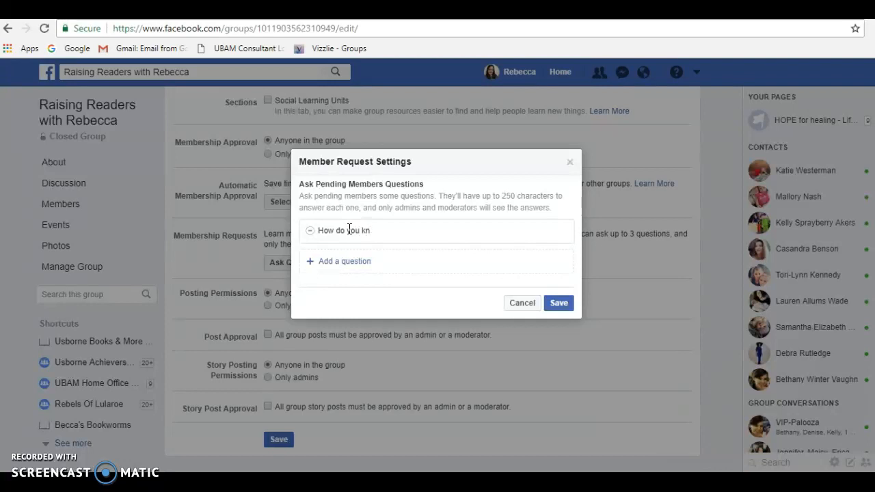
{"action": "key", "text": "BackSpace"}
{"action": "key", "text": "BackSpace"}
{"action": "key", "text": "BackSpace"}
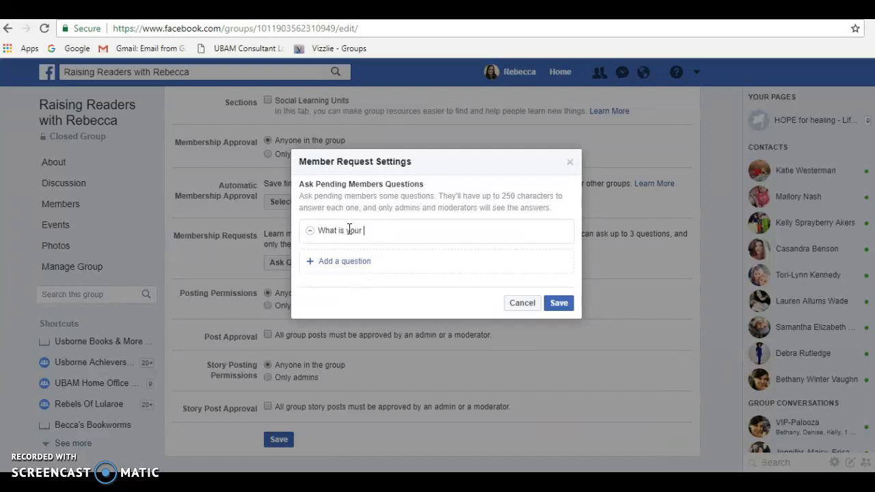
{"action": "type", "text": "Usborne book?"}
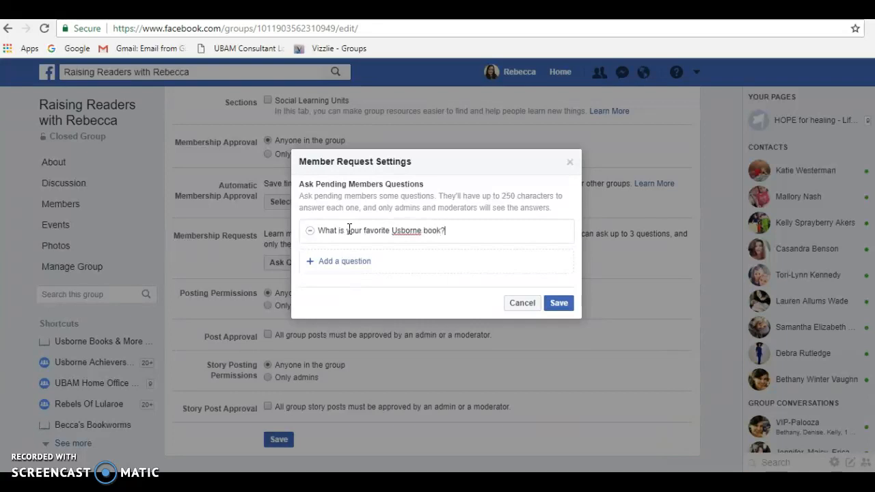
{"action": "left_click", "coordinate": [557, 303]}
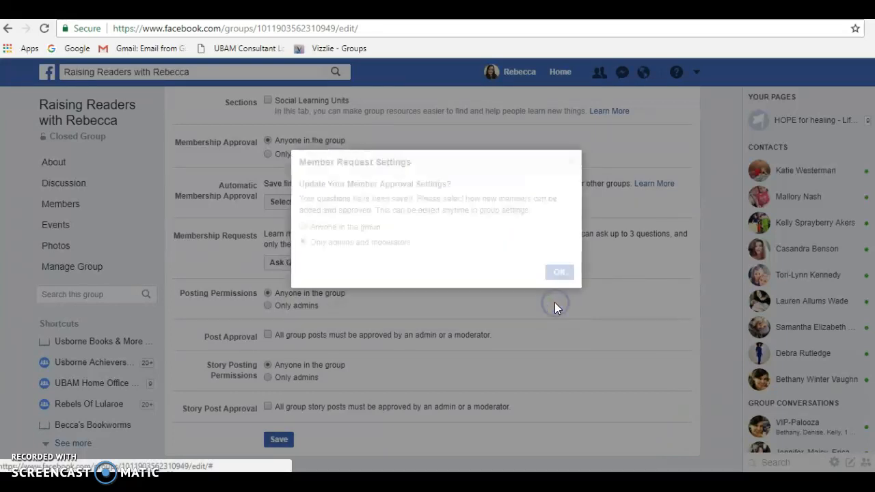
{"action": "left_click", "coordinate": [557, 270]}
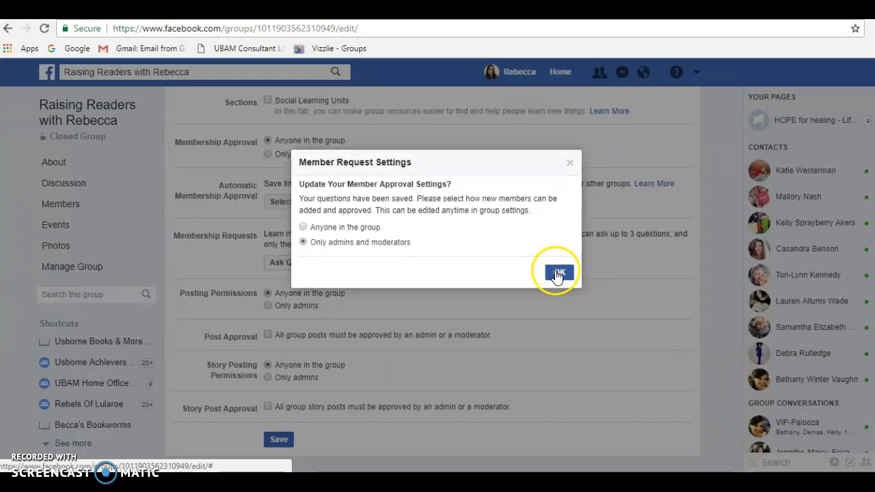
{"action": "left_click", "coordinate": [558, 274]}
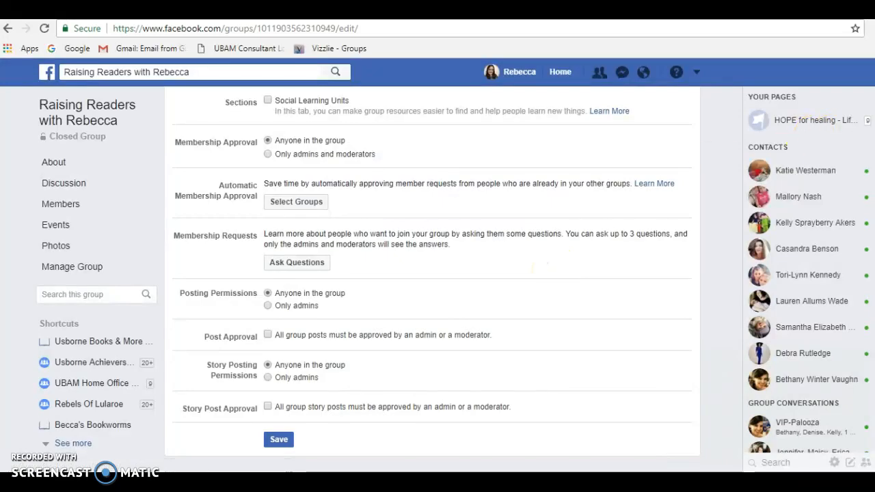
Step: Review the edited group settings from the group name down to story post approval and save them
{"action": "scroll", "coordinate": [432, 280], "scroll_direction": "up", "scroll_amount": 7}
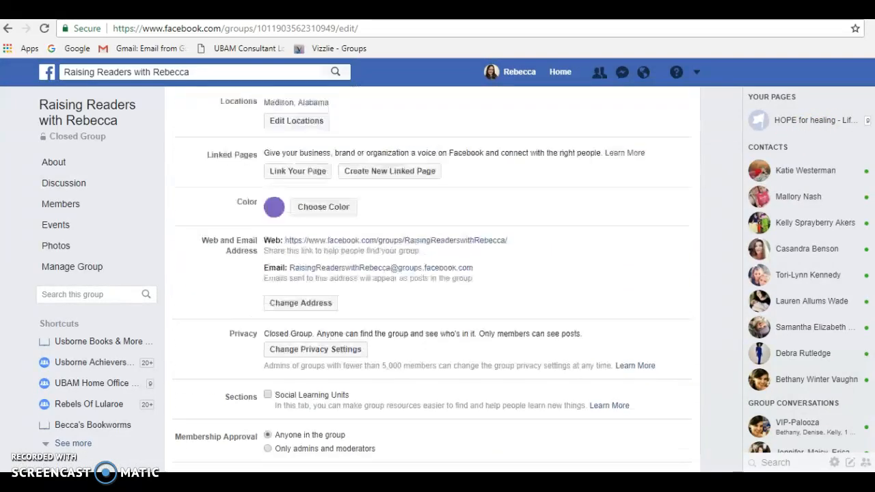
{"action": "scroll", "coordinate": [433, 279], "scroll_direction": "up", "scroll_amount": 3}
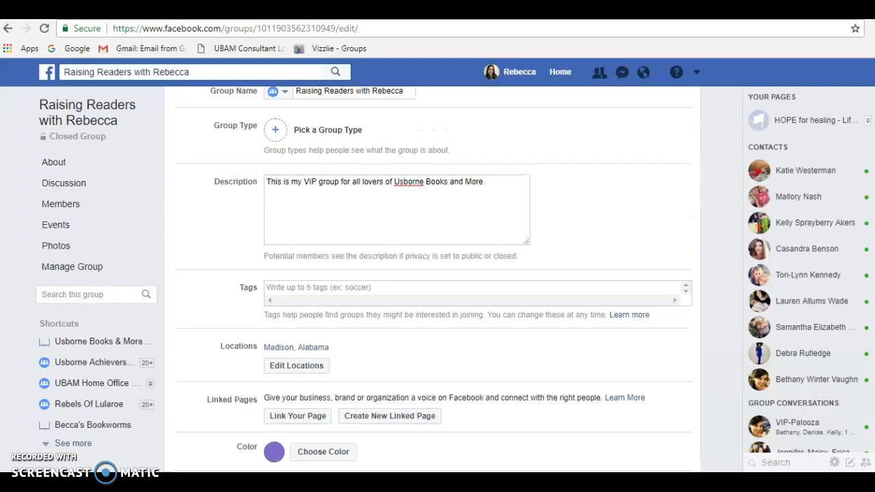
{"action": "scroll", "coordinate": [433, 279], "scroll_direction": "down", "scroll_amount": 2}
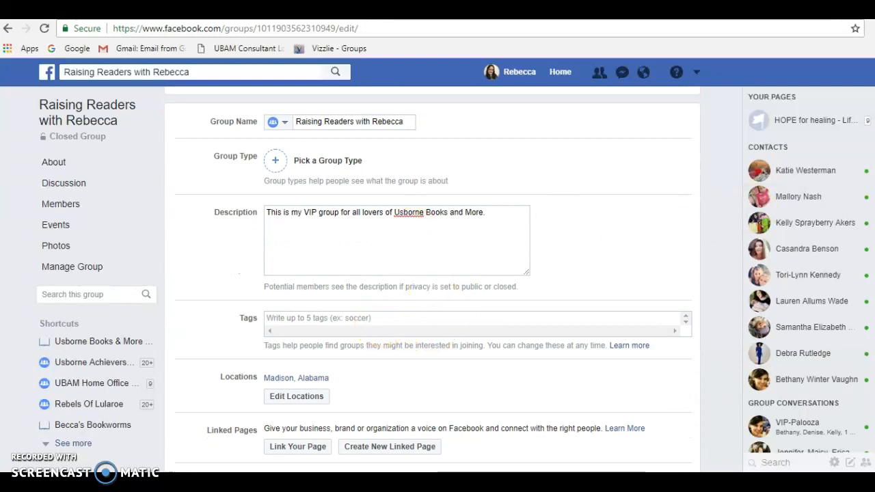
{"action": "scroll", "coordinate": [419, 234], "scroll_direction": "down", "scroll_amount": 5}
{"action": "scroll", "coordinate": [431, 280], "scroll_direction": "down", "scroll_amount": 3}
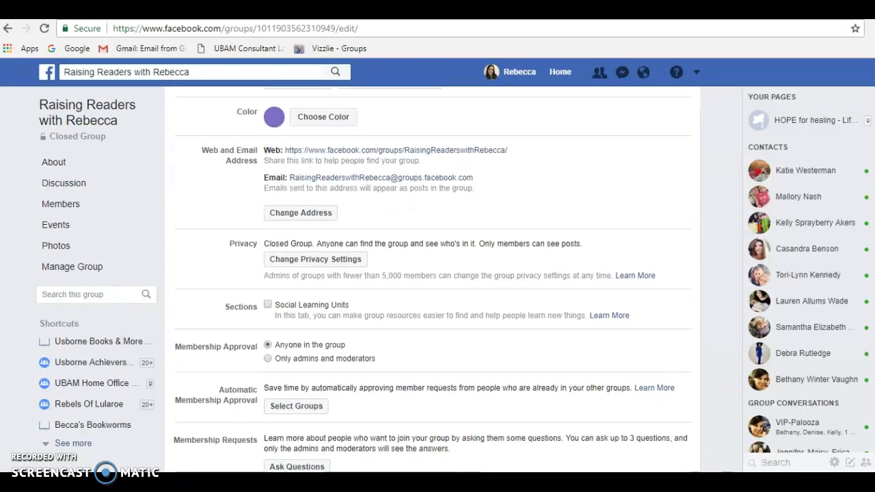
{"action": "scroll", "coordinate": [432, 280], "scroll_direction": "up", "scroll_amount": 2}
{"action": "scroll", "coordinate": [431, 280], "scroll_direction": "down", "scroll_amount": 1}
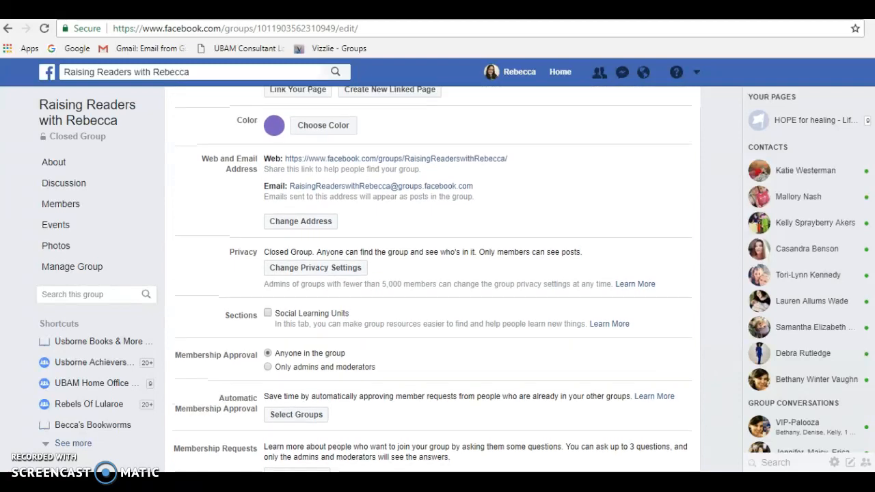
{"action": "scroll", "coordinate": [431, 280], "scroll_direction": "down", "scroll_amount": 3}
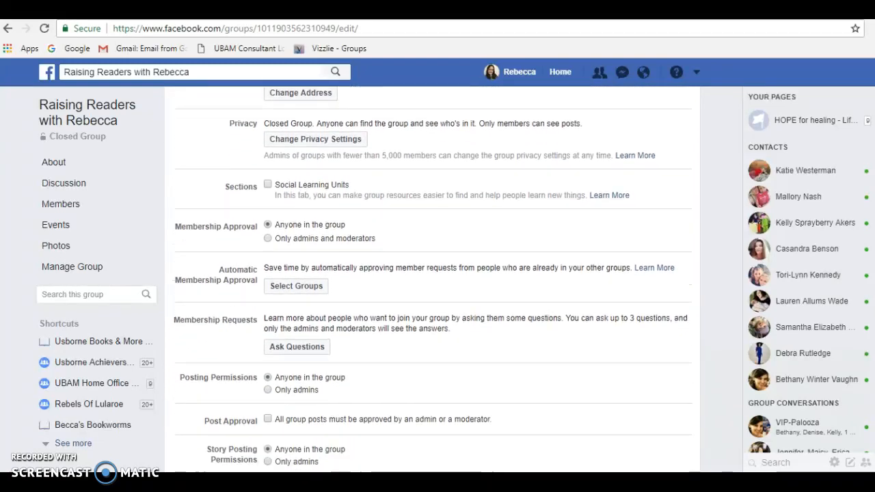
{"action": "left_click", "coordinate": [273, 441]}
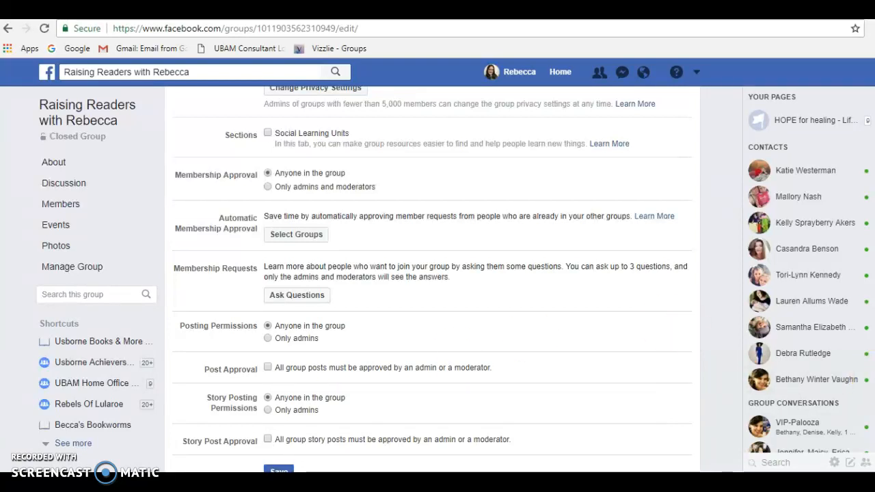
{"action": "scroll", "coordinate": [432, 279], "scroll_direction": "up", "scroll_amount": 7}
{"action": "scroll", "coordinate": [432, 279], "scroll_direction": "down", "scroll_amount": 8}
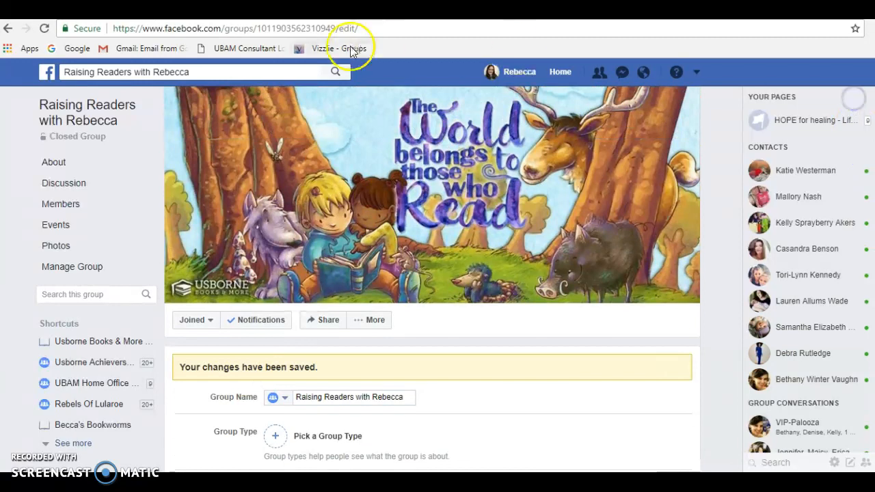
Step: Return to the group's main discussion page and view its recent activity
{"action": "right_click", "coordinate": [81, 111]}
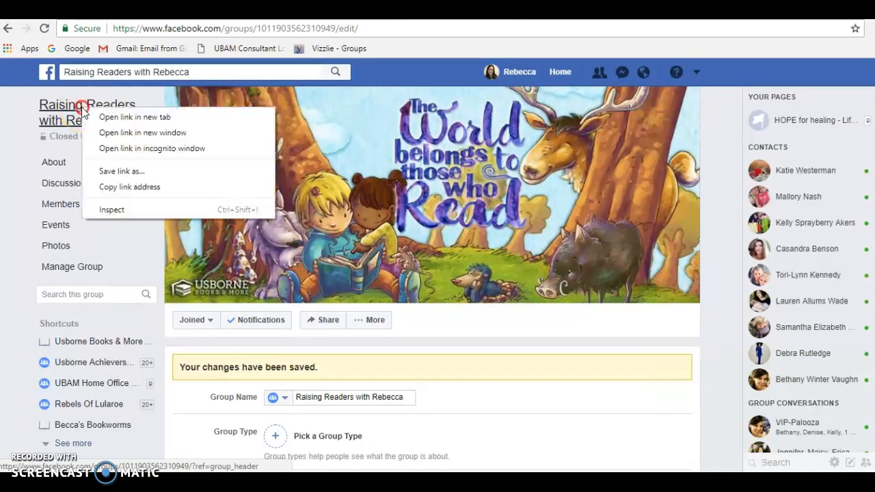
{"action": "left_click", "coordinate": [72, 109]}
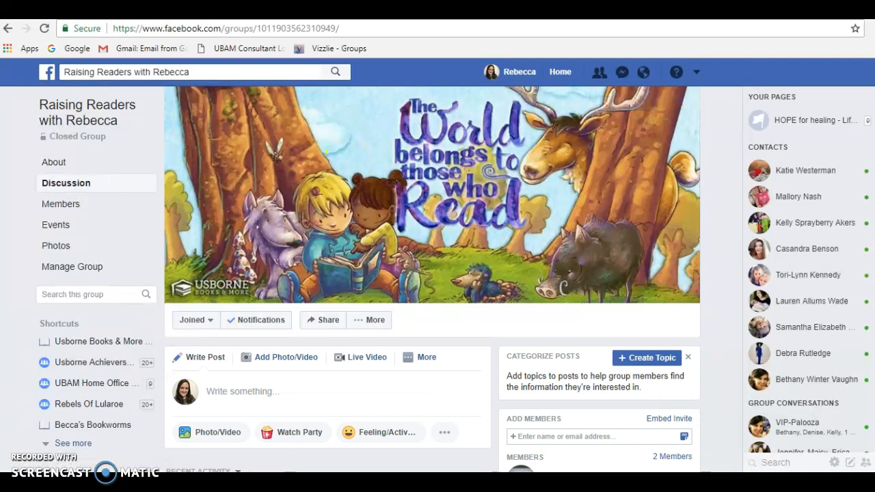
{"action": "scroll", "coordinate": [432, 279], "scroll_direction": "down", "scroll_amount": 2}
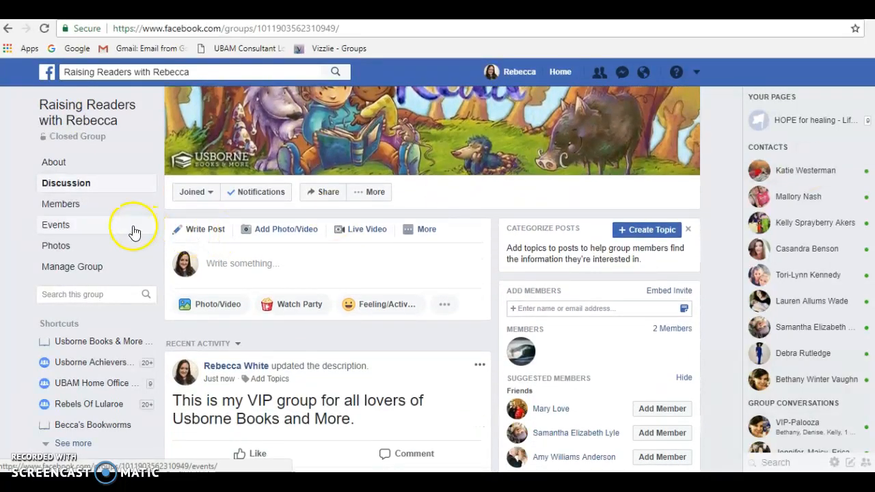
Step: Open the group's member list and look through the admins and all members
{"action": "left_click", "coordinate": [68, 206]}
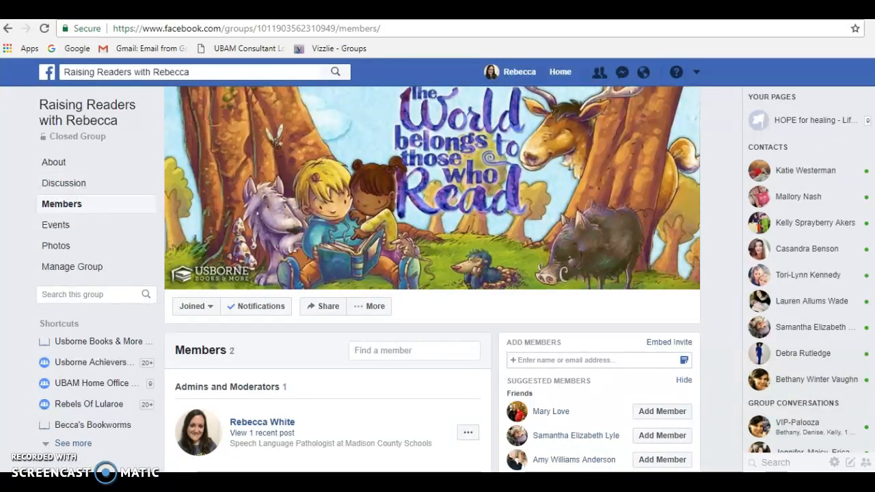
{"action": "scroll", "coordinate": [432, 279], "scroll_direction": "down", "scroll_amount": 4}
{"action": "scroll", "coordinate": [432, 279], "scroll_direction": "up", "scroll_amount": 3}
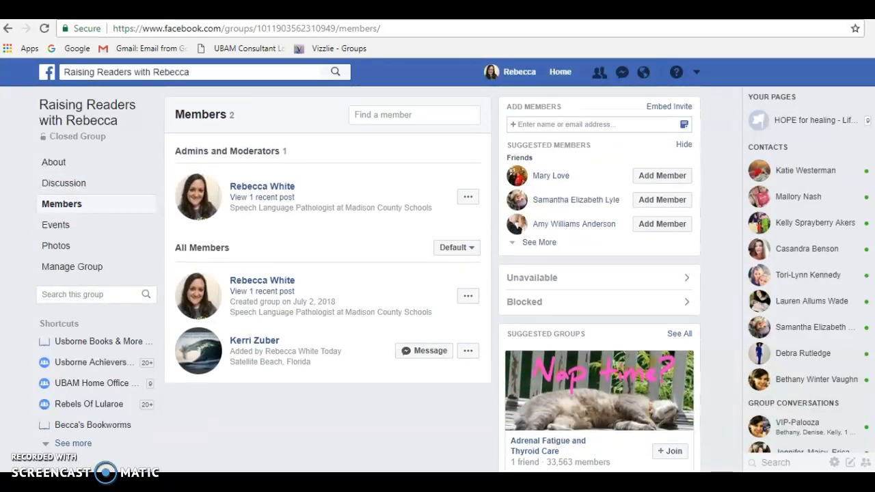
{"action": "scroll", "coordinate": [432, 279], "scroll_direction": "up", "scroll_amount": 2}
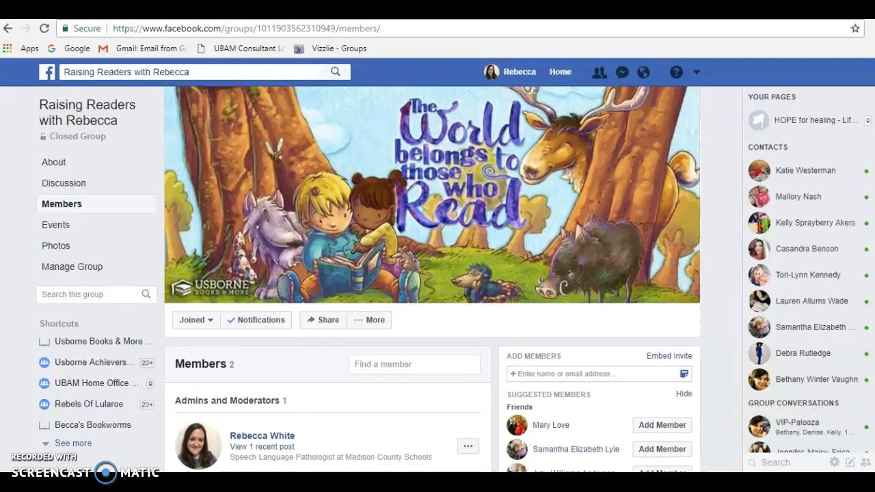